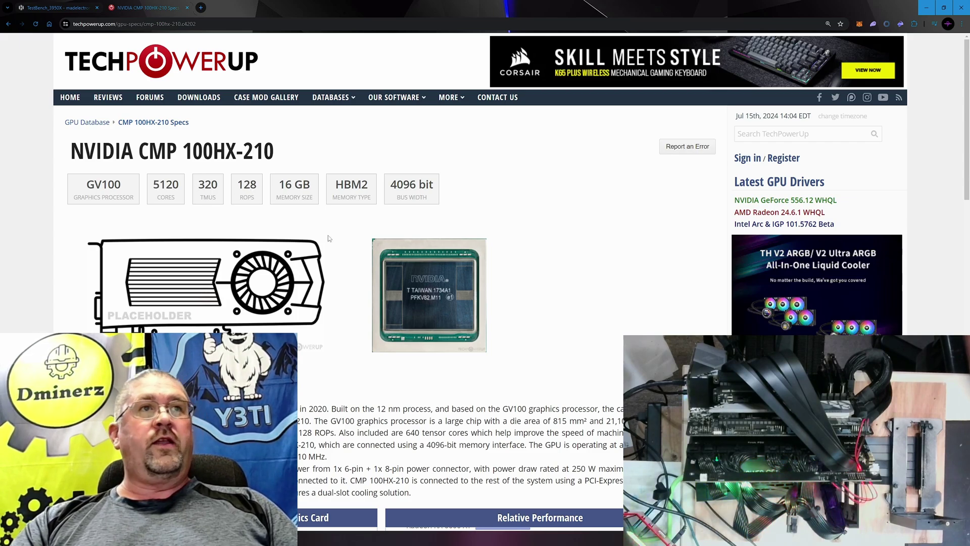
Review the NVIDIA CMP 100HX-210 description, graphics processor details and relative performance on its specs page
scroll(351, 235, "down", 5)
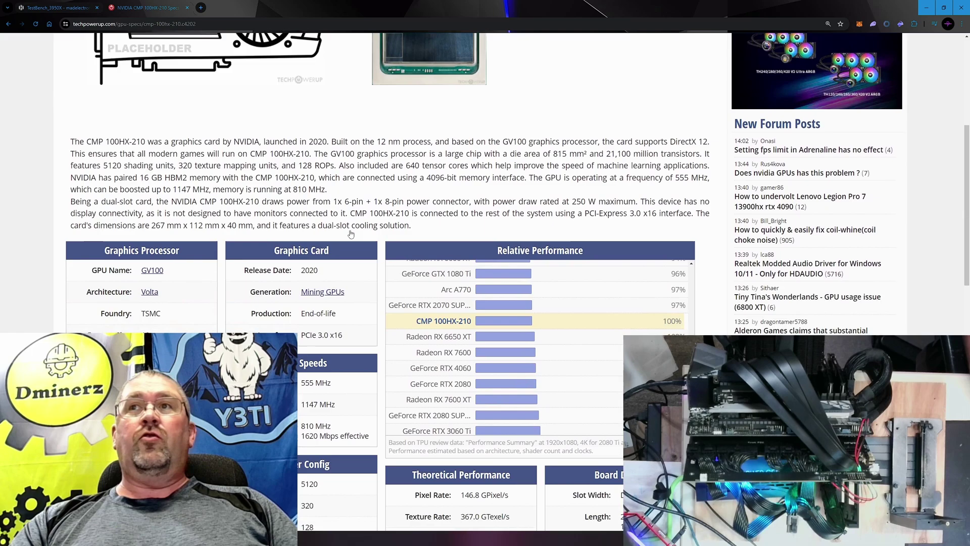
scroll(351, 234, "down", 3)
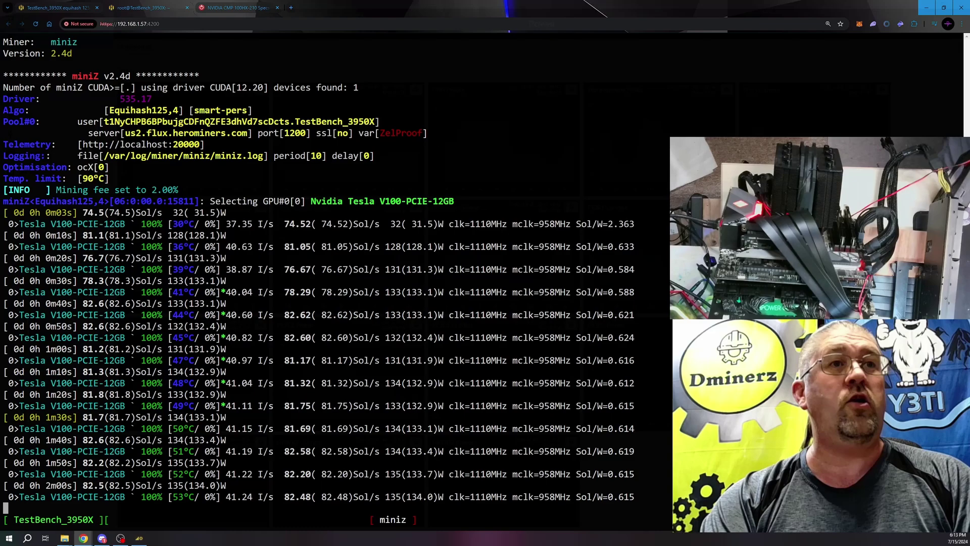
Inspect the overclock settings of GPU 0 on the TestBench_3950X worker and close them unchanged
key("ctrl+shift+Tab")
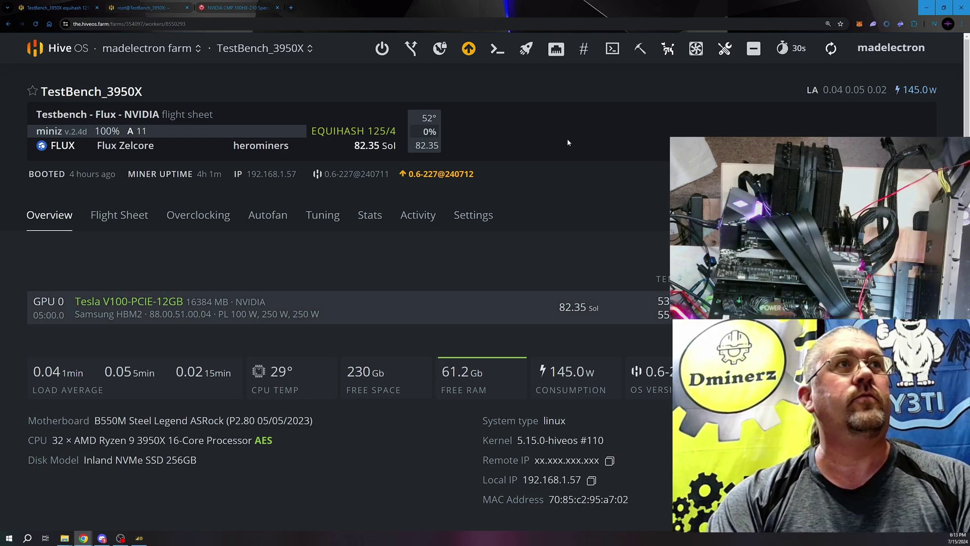
left_click(129, 306)
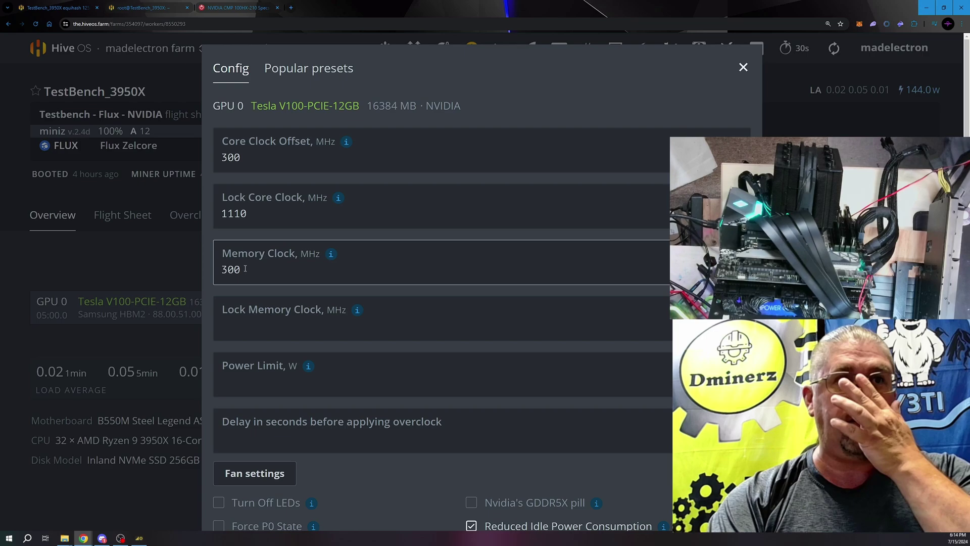
left_click(743, 68)
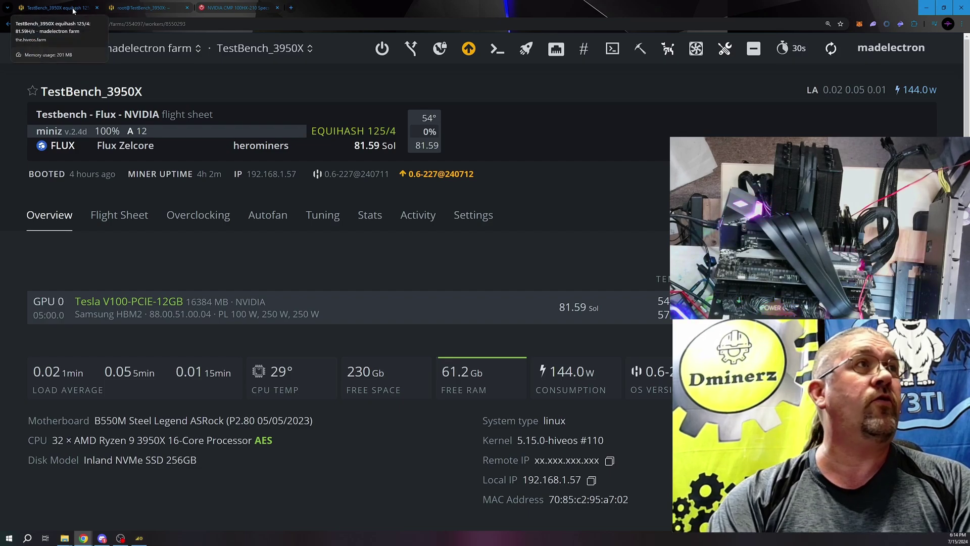
Compare the miniZ console's hashrate and power with the BENCHLAB power readings, and check the GPU temperatures on the worker overview
left_click(152, 7)
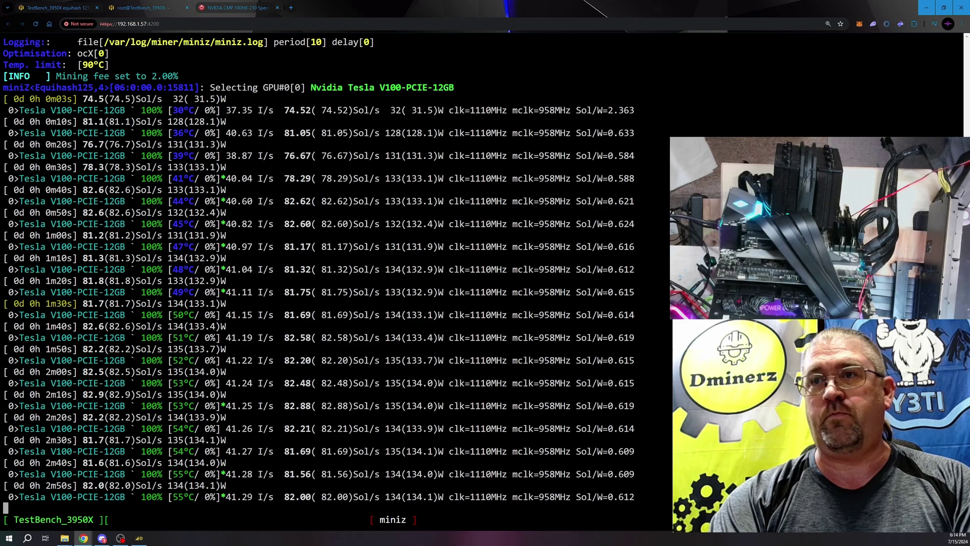
key("alt+Tab")
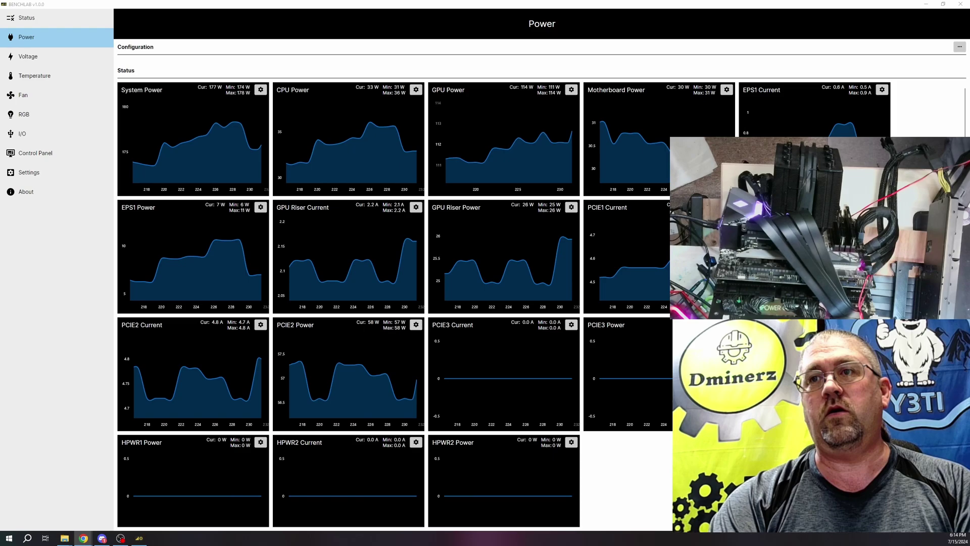
key("alt+Tab")
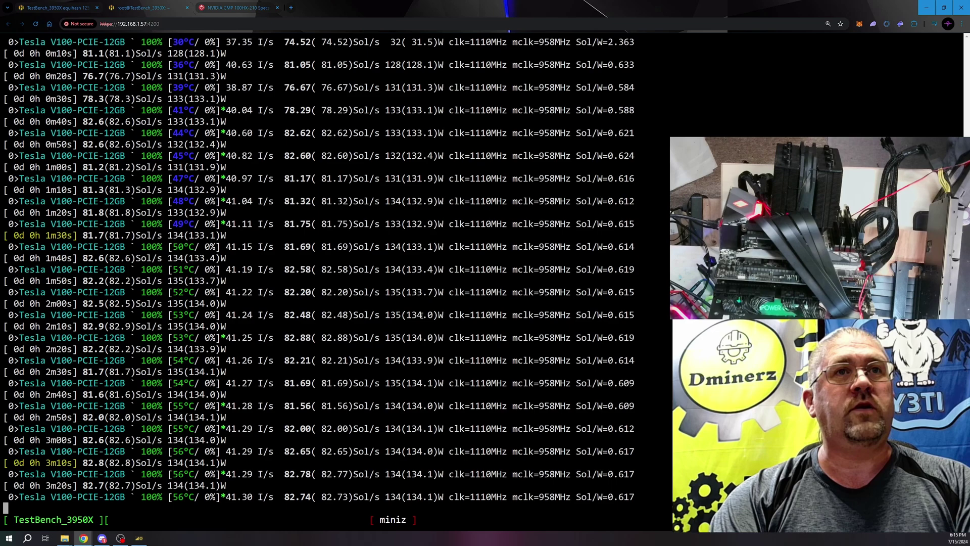
left_click(62, 7)
mouse_move(666, 302)
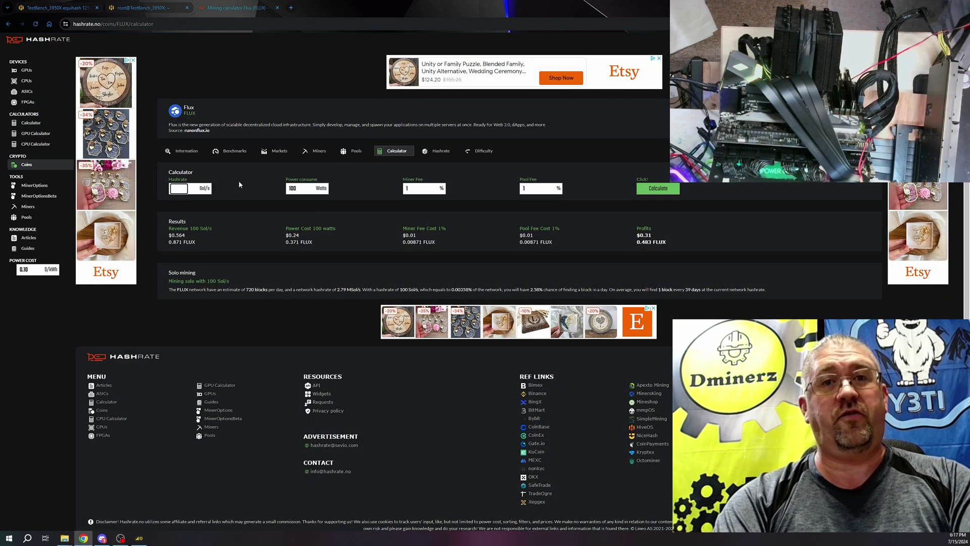
Calculate Flux mining profit for a hashrate of 82 Sol/s and a power consumption of 114 watts, and leave the calculator
left_click(179, 189)
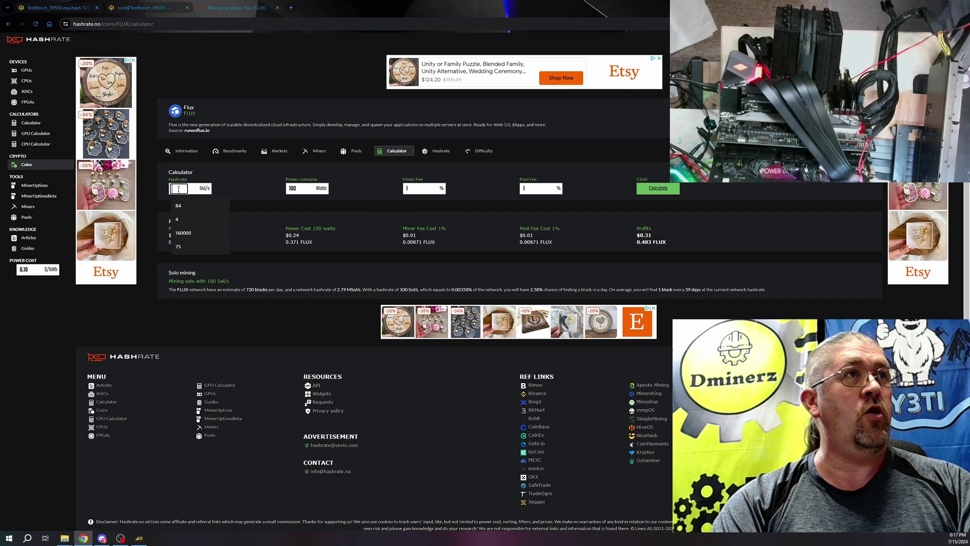
type("82")
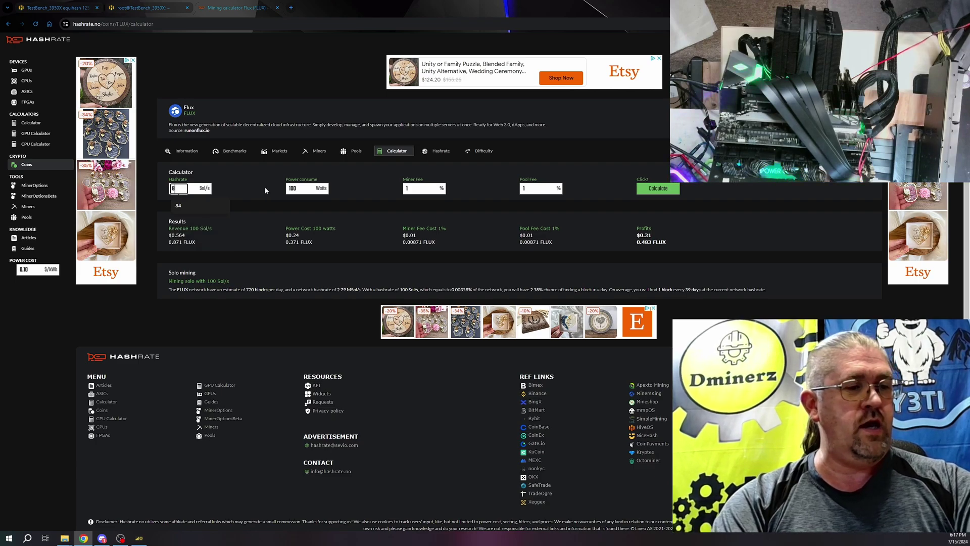
left_click(299, 188)
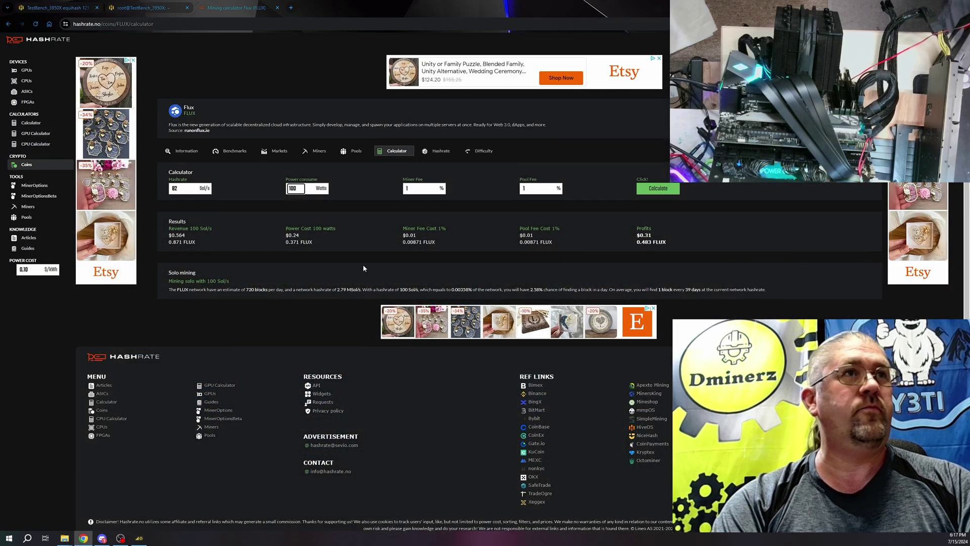
type("114")
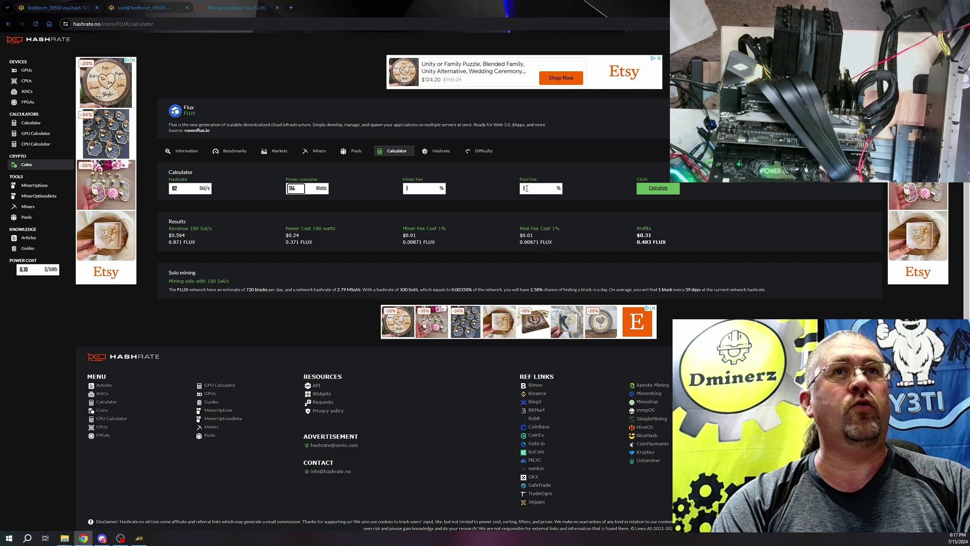
left_click(654, 189)
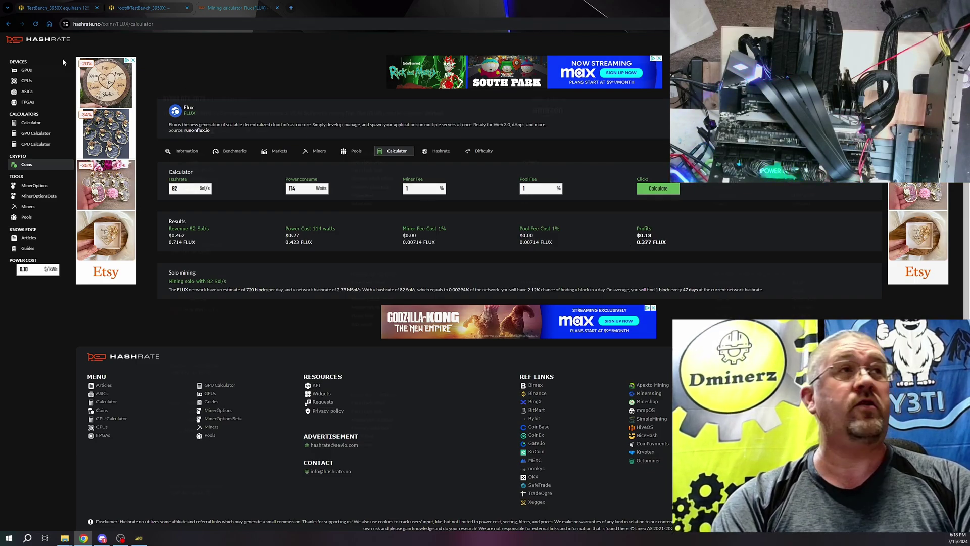
left_click(8, 24)
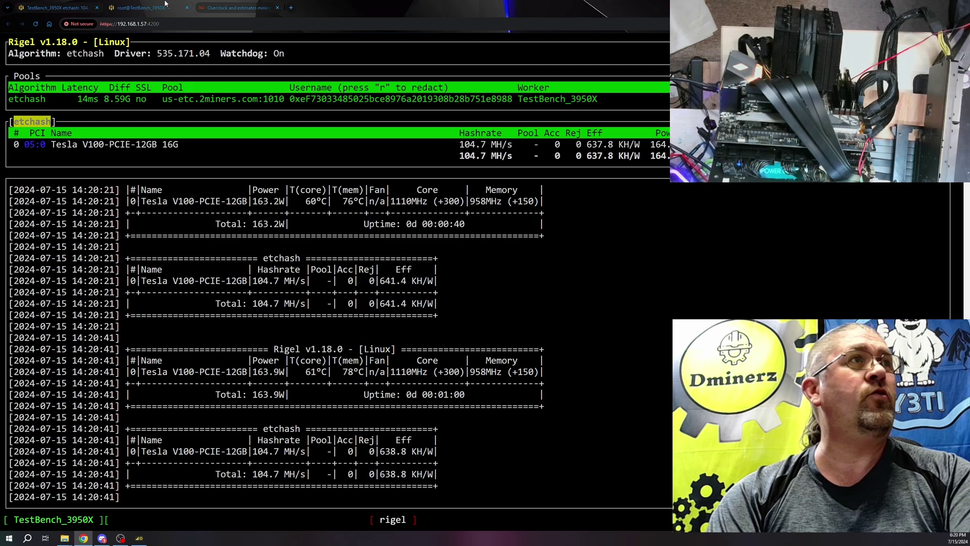
Check the ETCHash hashrate and GPU temperatures on the TestBench_3950X overview, and switch to BENCHLAB for the power draw
left_click(71, 8)
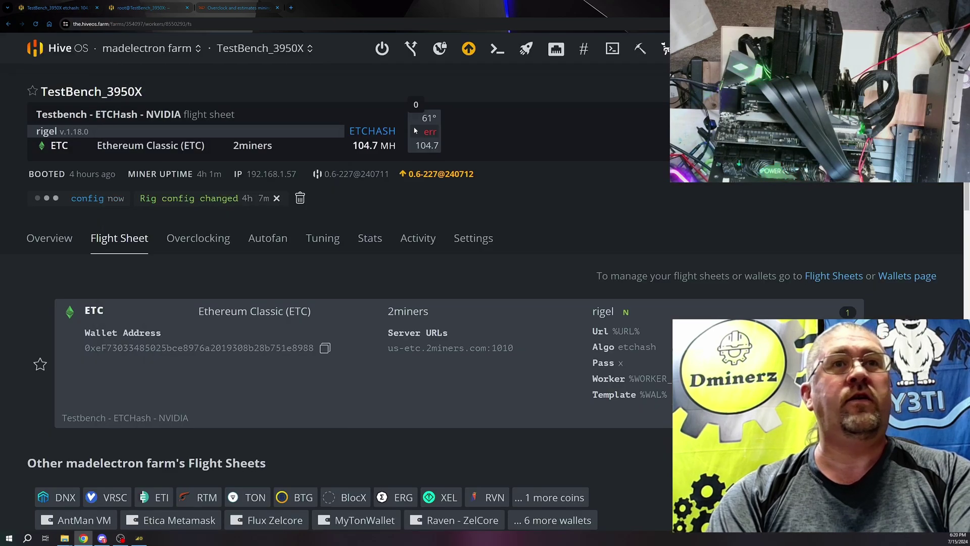
left_click(53, 239)
mouse_move(665, 338)
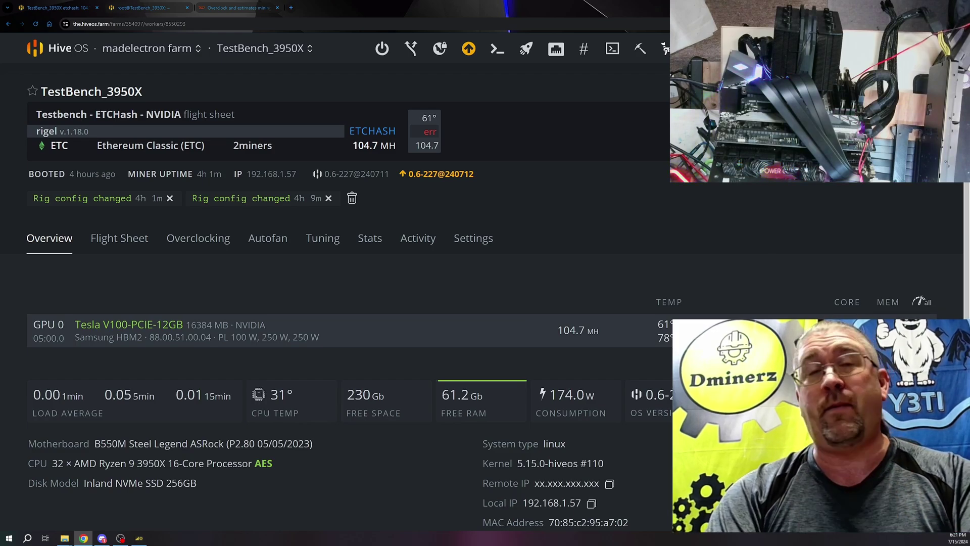
key("alt+Tab")
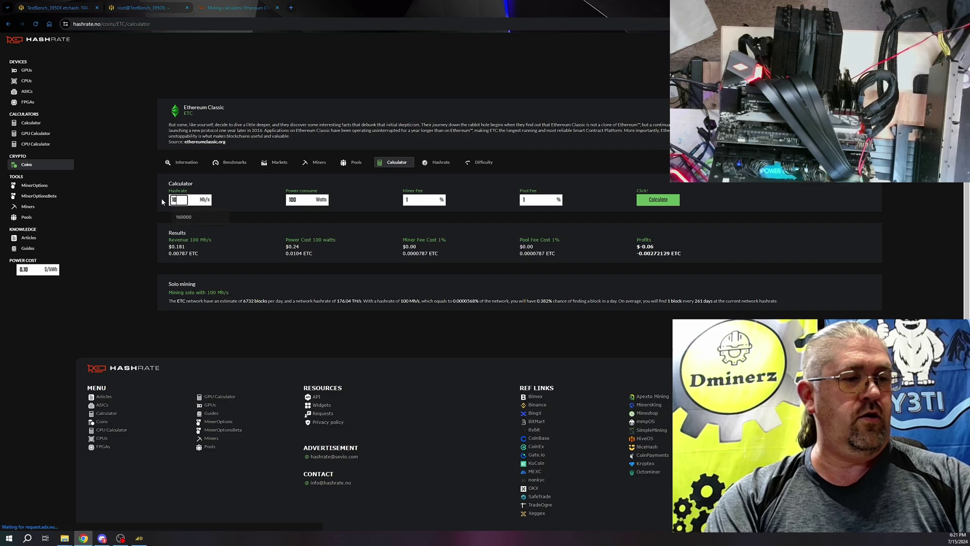
Calculate Ethereum Classic mining profit for a hashrate of 104 Mh/s and a power consumption of 144 watts
type("4")
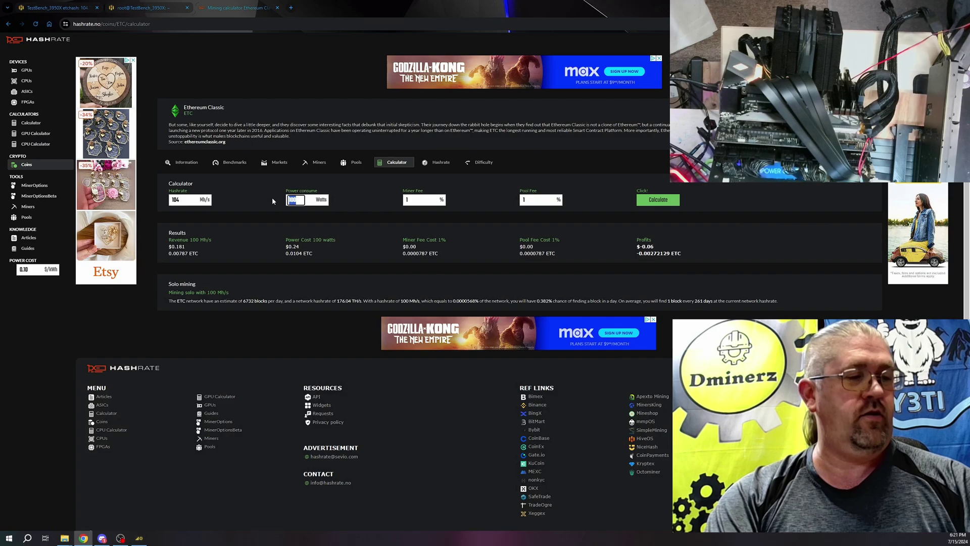
key("Tab")
type("144")
left_click(653, 201)
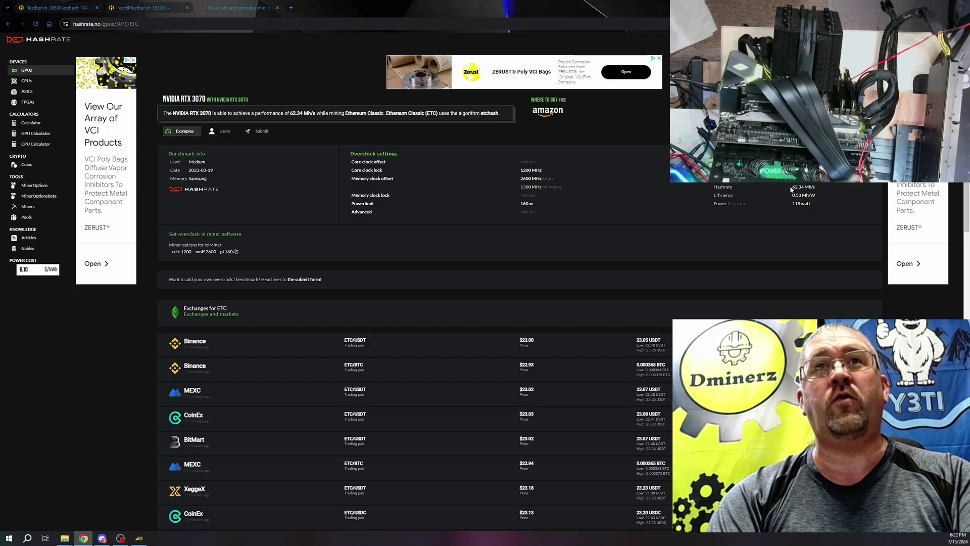
Examine the hashrate and reported power of the RTX 3070 benchmark for Ethereum Classic
left_click_drag(791, 186, 801, 204)
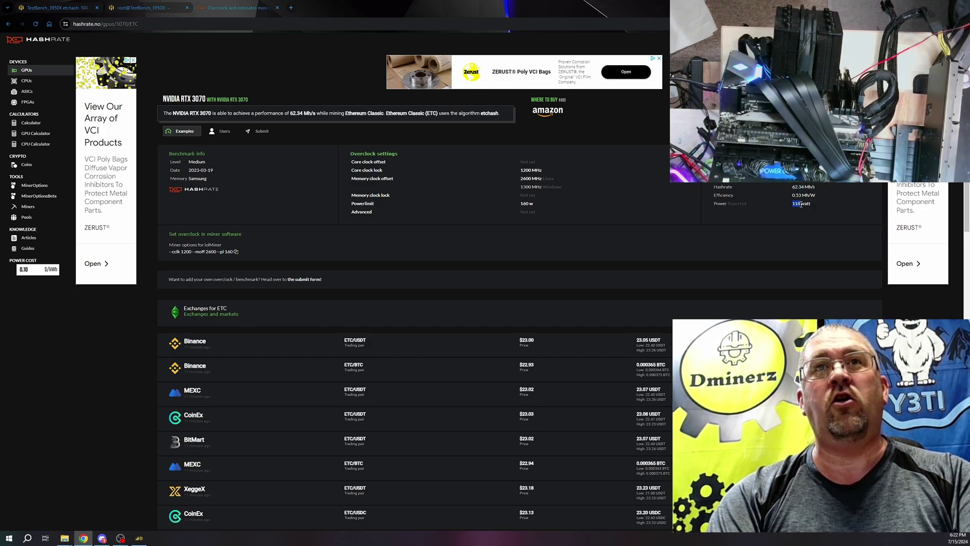
left_click(805, 205)
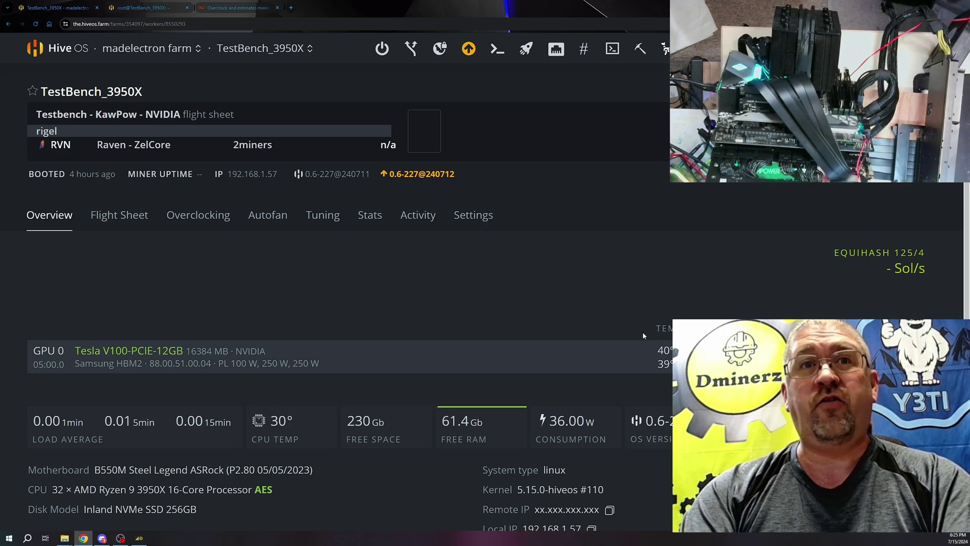
Check the idle GPU temperatures and start the miner on TestBench_3950X with the KawPow flight sheet
mouse_move(665, 365)
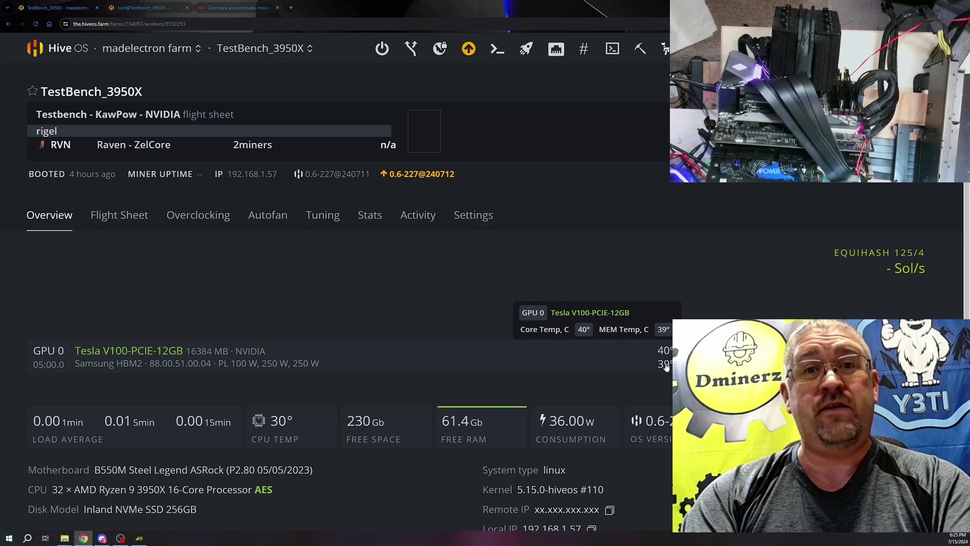
left_click(640, 49)
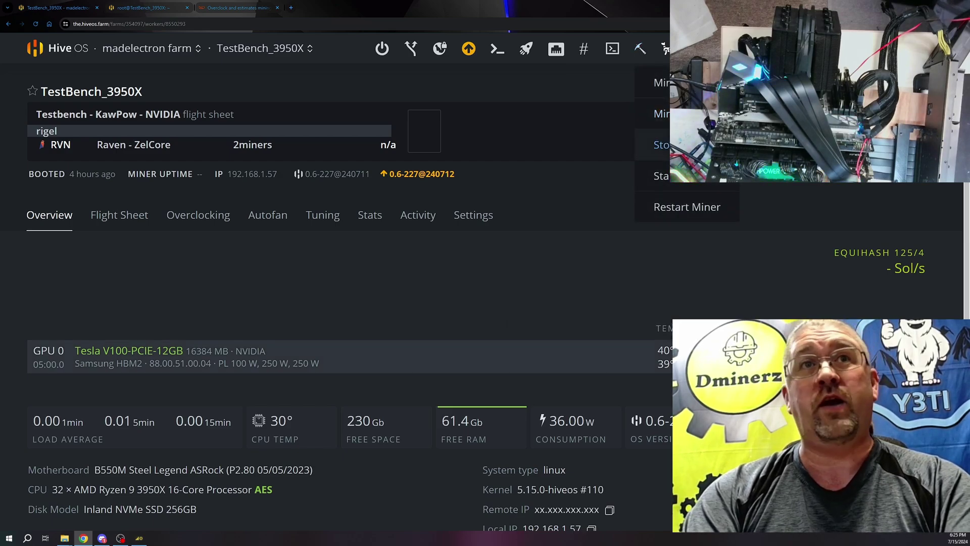
left_click(656, 113)
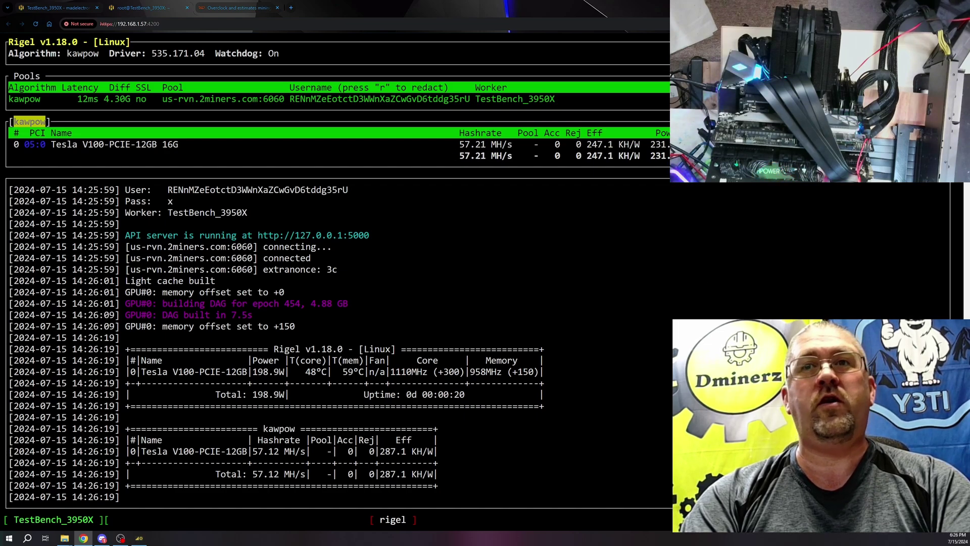
Compare BENCHLAB's GPU power with the Rigel KawPow output and the worker overview
key("alt+Tab")
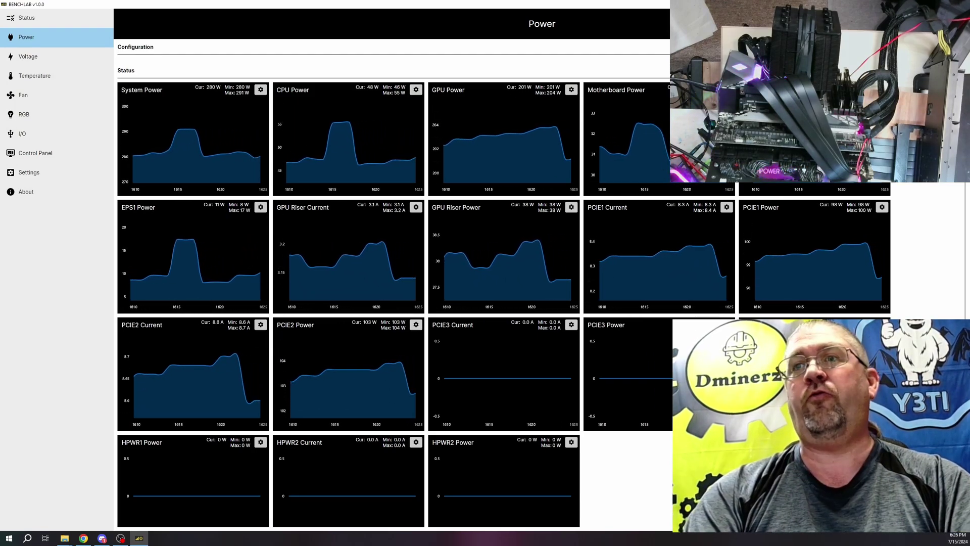
key("alt+Tab")
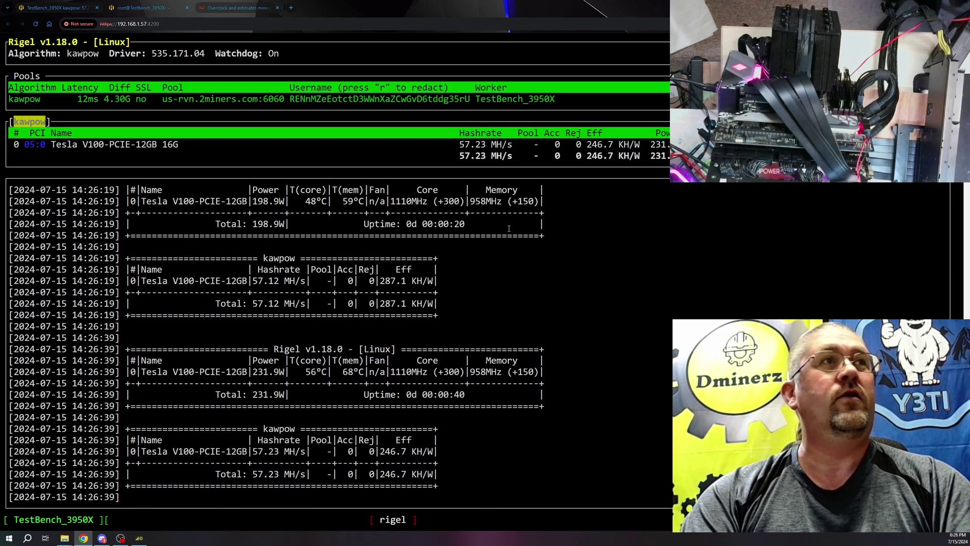
left_click(71, 8)
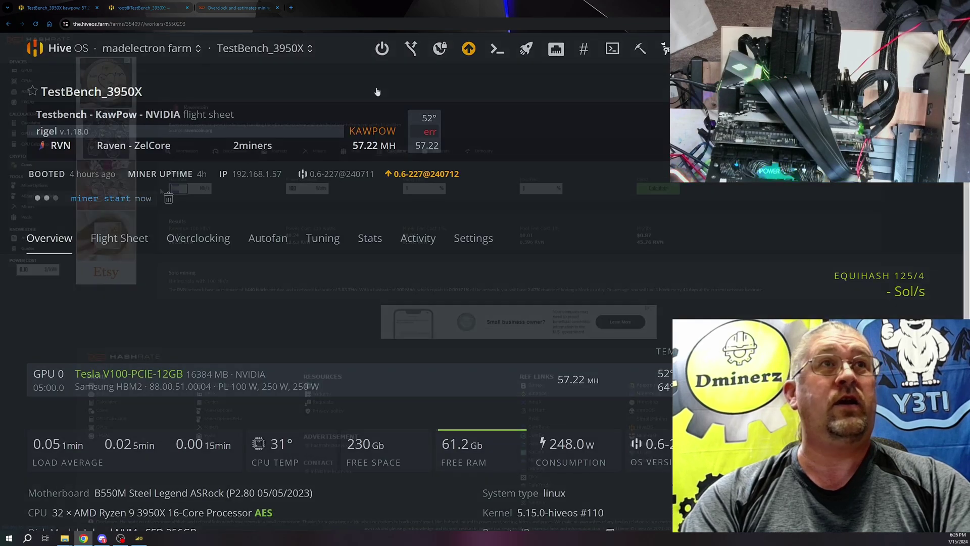
Calculate Ravencoin mining profit for a hashrate of 57.2 Mh/s and a power consumption of 200 watts, and leave the calculator
left_click(237, 8)
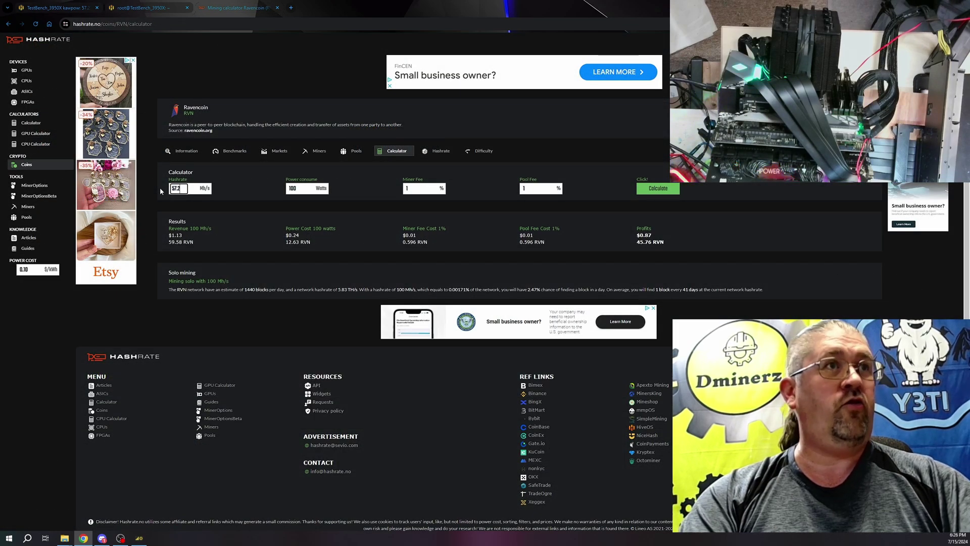
key("Tab")
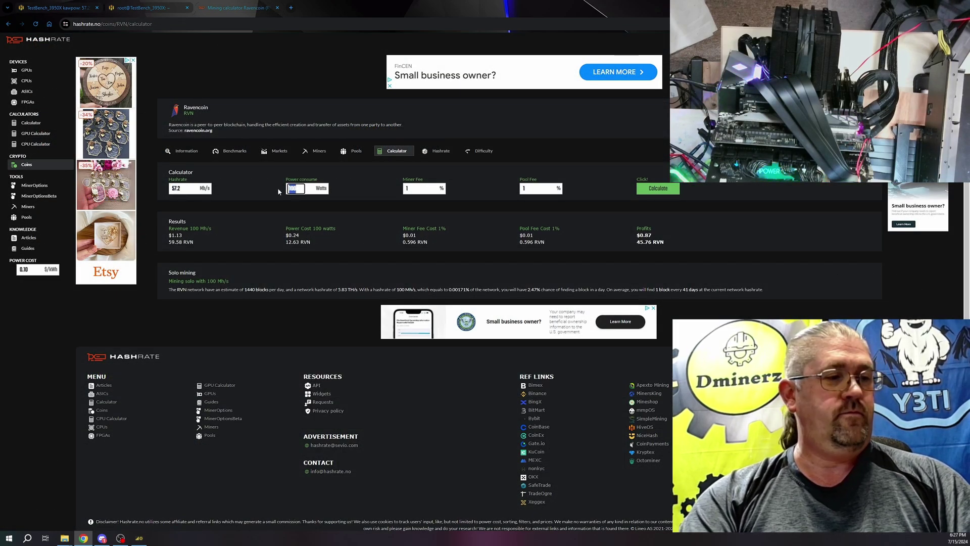
type("200")
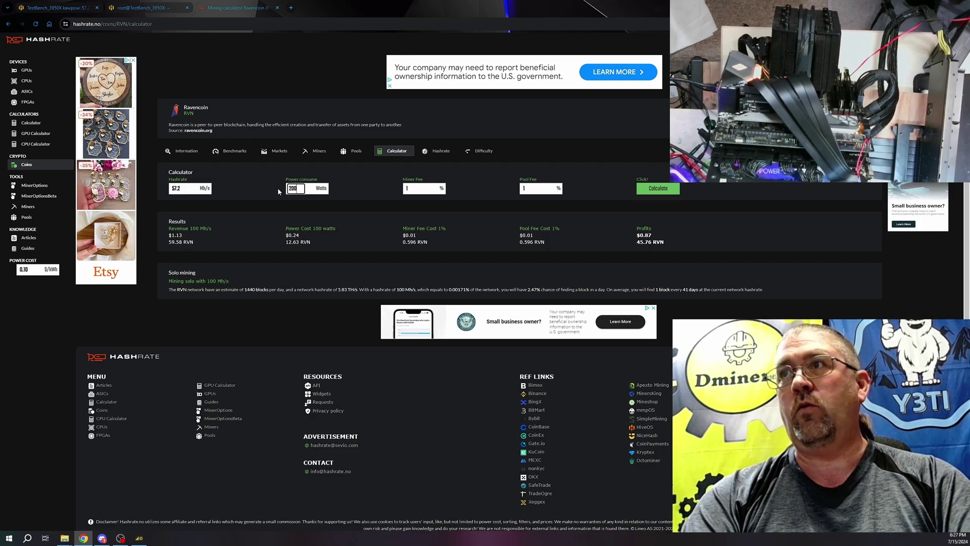
left_click(652, 190)
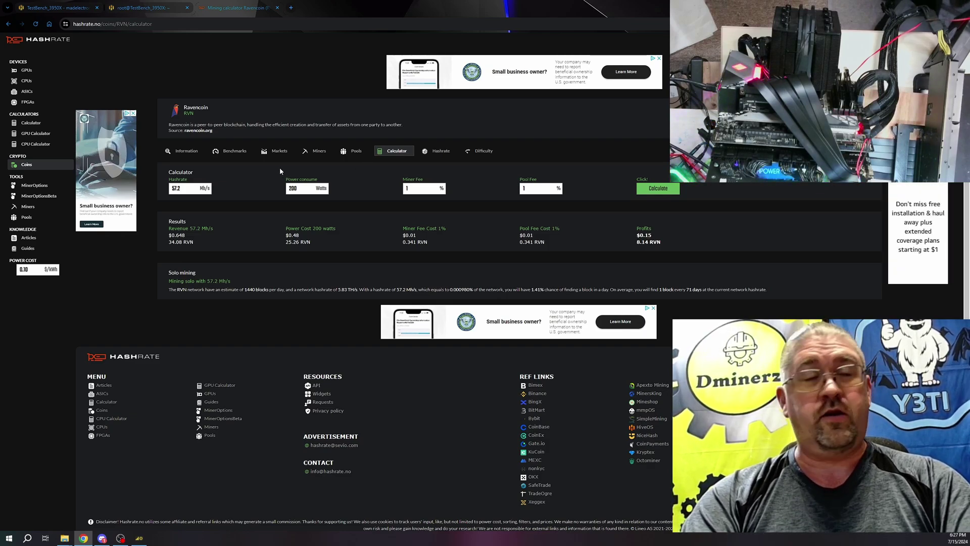
left_click(9, 24)
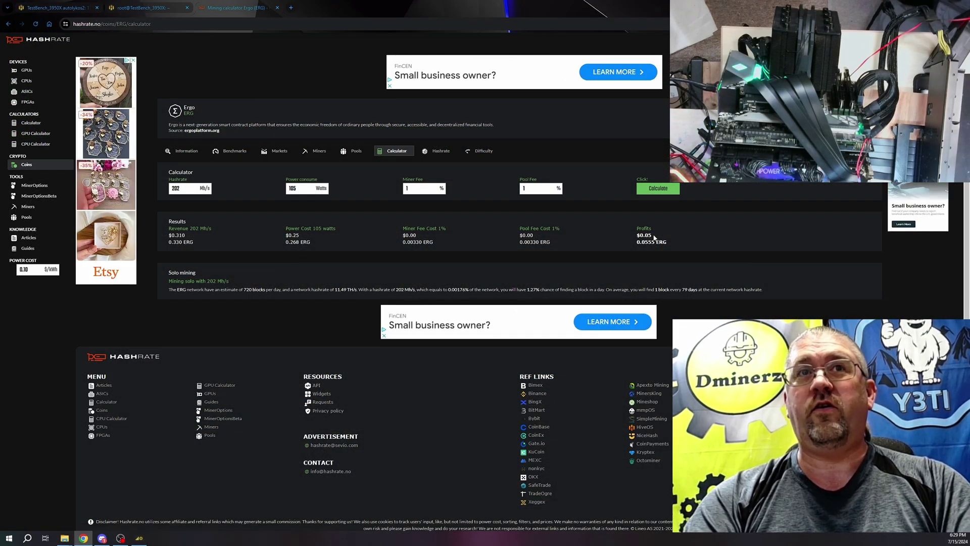
Look up the RTX 3070 overclock and benchmark estimates for Ergo in the GPU list
left_click(26, 70)
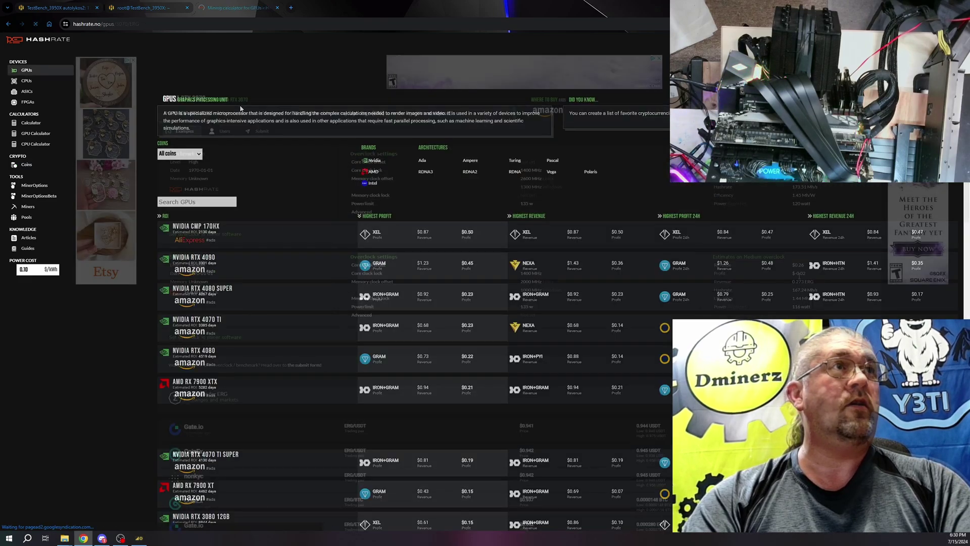
left_click(805, 275)
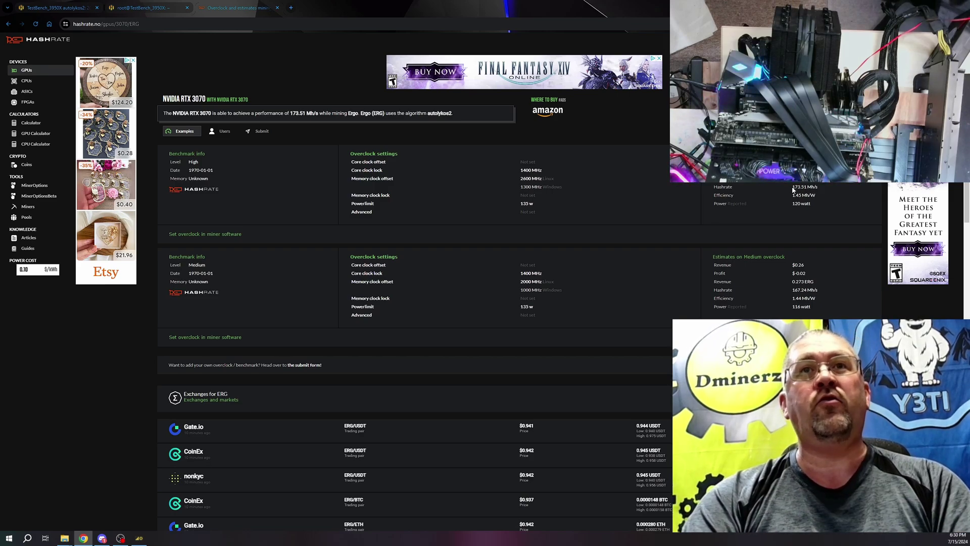
Highlight the RTX 3070's Ergo hashrate estimate and launch the XEL flight sheet "Testbench - Xelixhash V2 - NVIDIA" on TestBench_3950X
left_click_drag(802, 187, 806, 187)
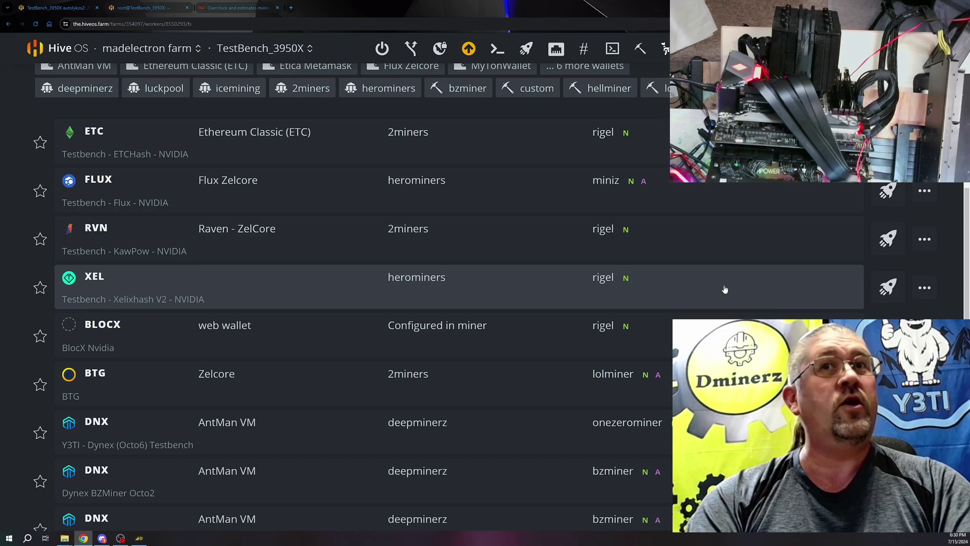
left_click(889, 288)
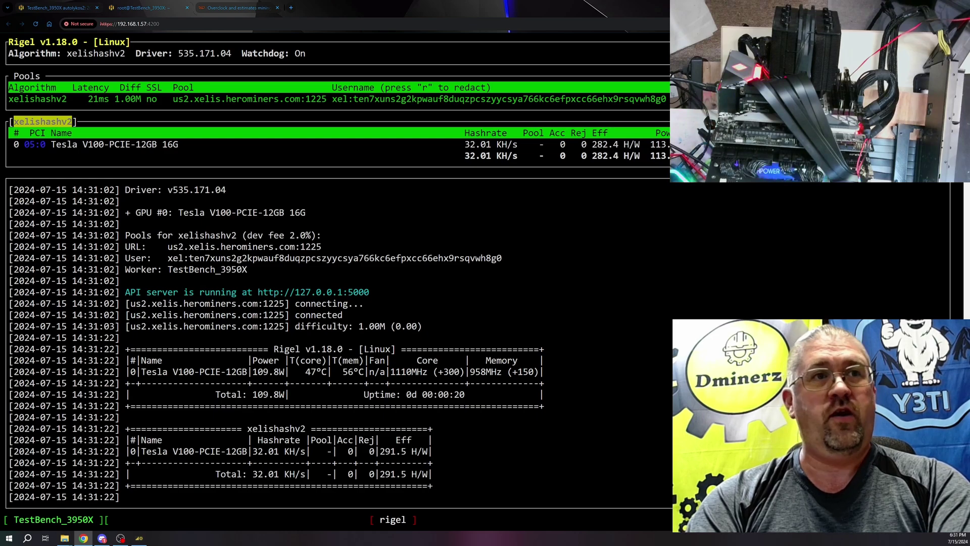
Compare BENCHLAB's GPU power with the Rigel xelishashv2 output, and return to the hashrate.no page
key("alt+Tab")
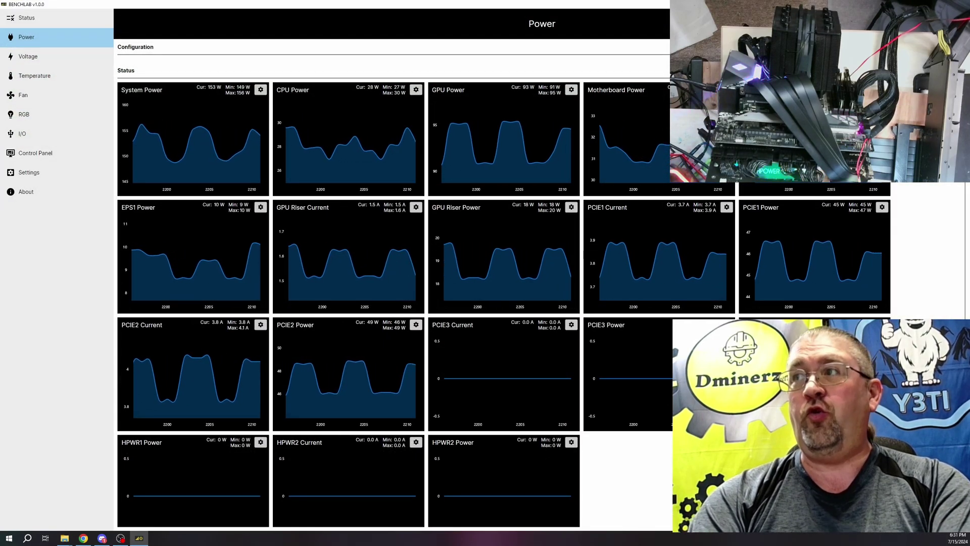
key("alt+Tab")
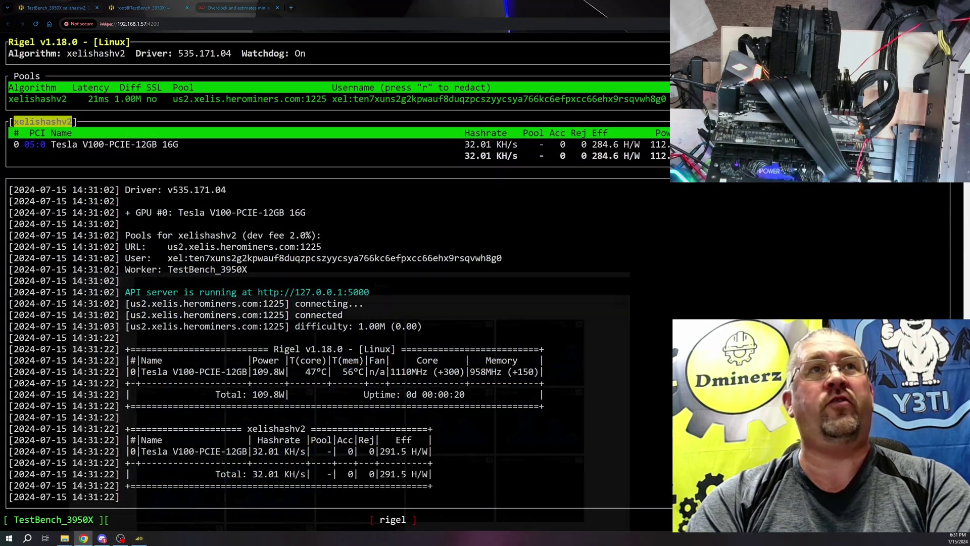
left_click(248, 8)
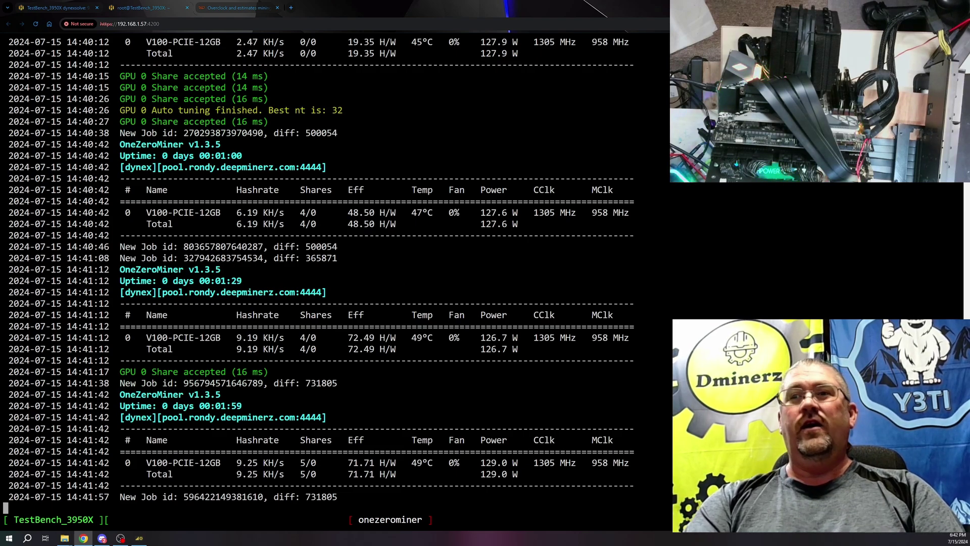
Check BENCHLAB's GPU power during Dynex mining, and return from the Dynex profit calculator to the RTX 3070 Dynex benchmark
key("alt+Tab")
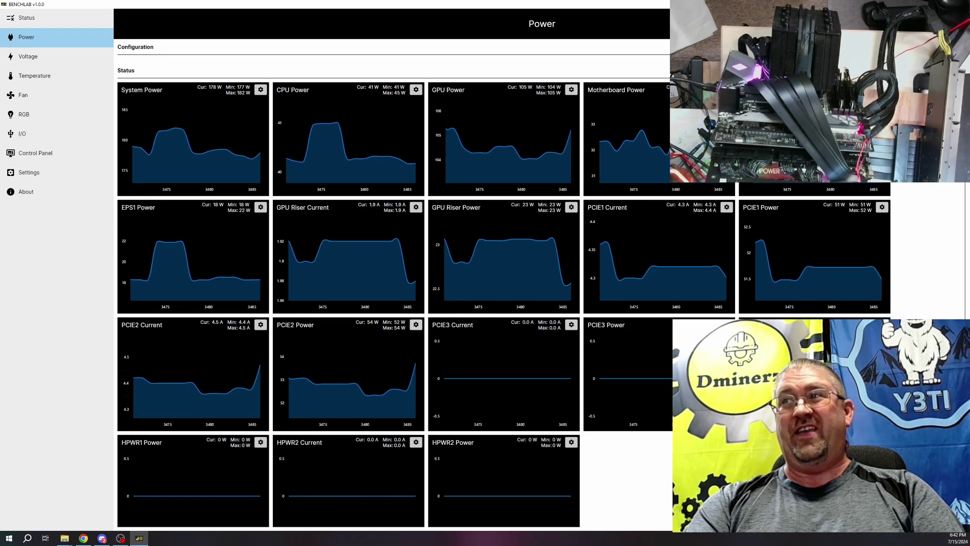
key("alt+Tab")
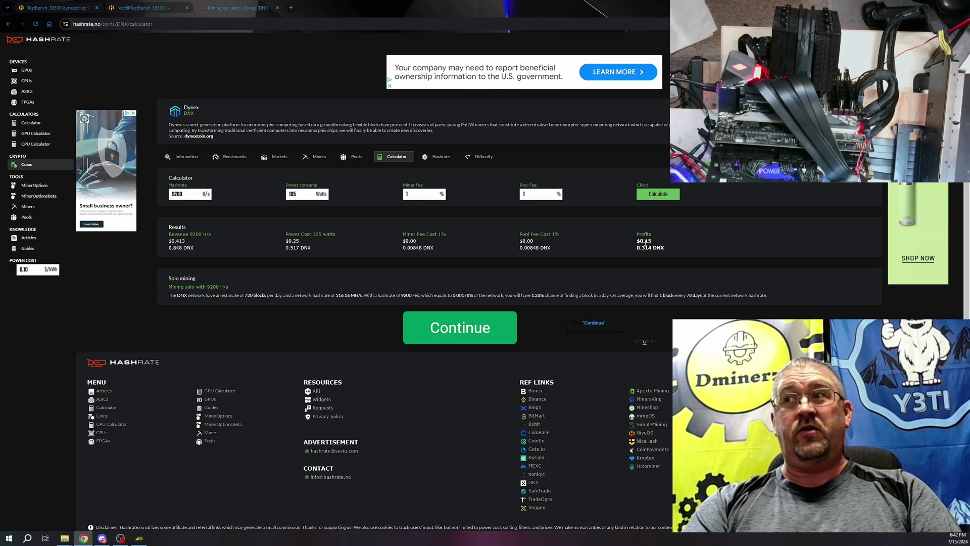
key("alt+Left")
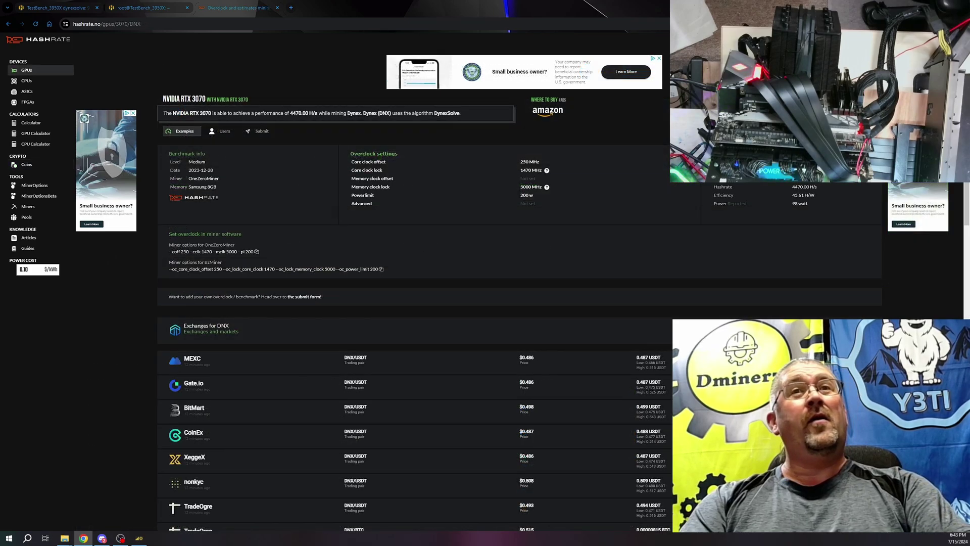